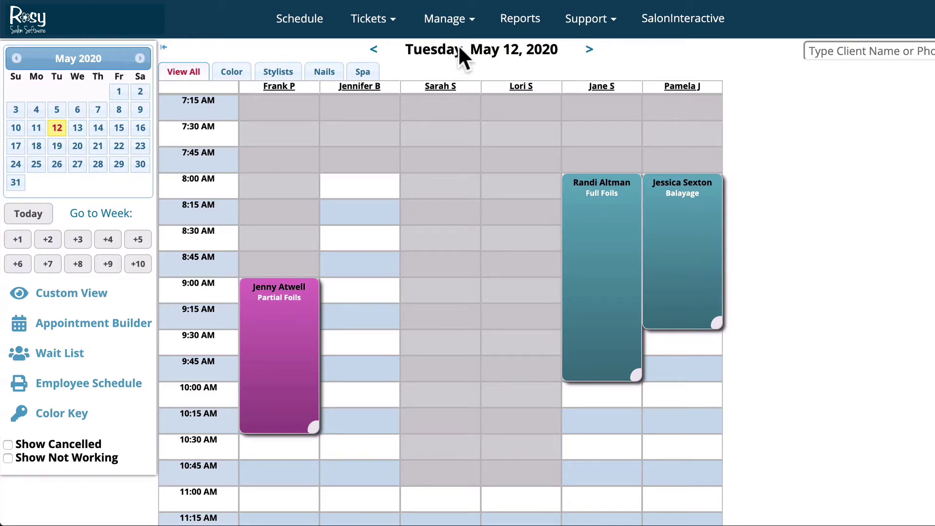
# - View the 05/12/2020 cash drawer count (440.69, Over/Under $0.00), then return to the schedule
pyautogui.click(443, 23)
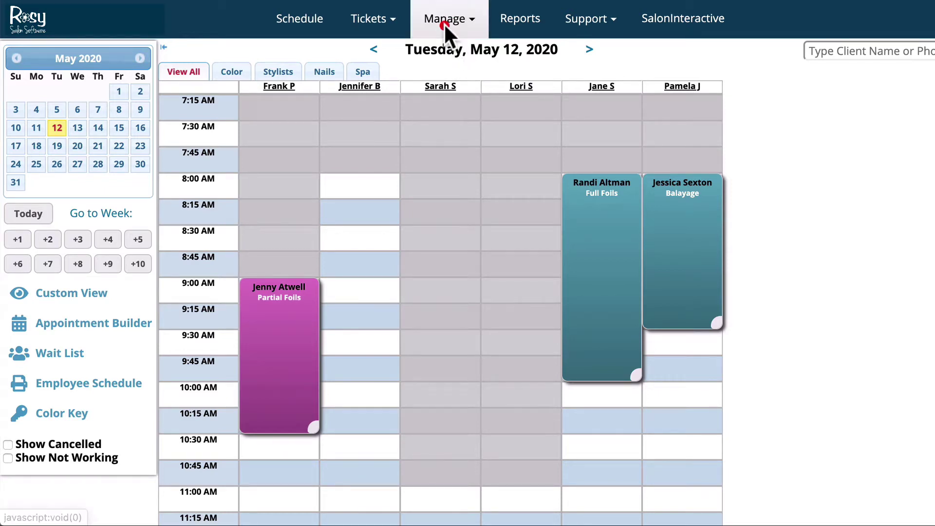
pyautogui.click(447, 164)
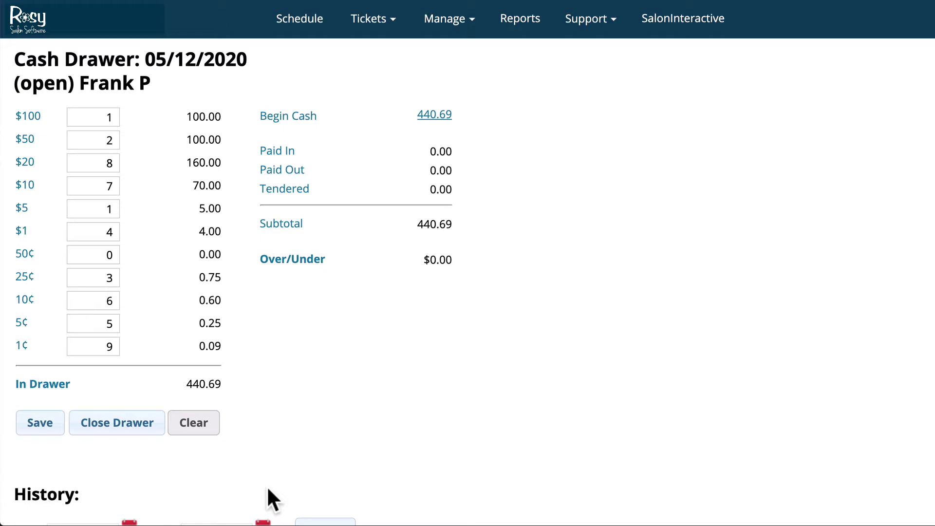
pyautogui.click(299, 30)
# - Open the 9:00 AM Partial Foils appointment's ticket and start collecting payment
pyautogui.click(277, 438)
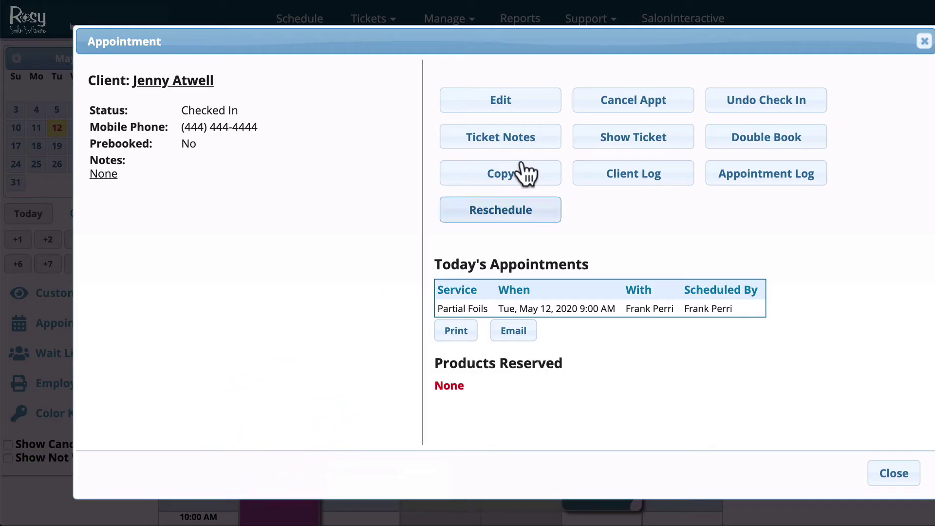
pyautogui.click(677, 141)
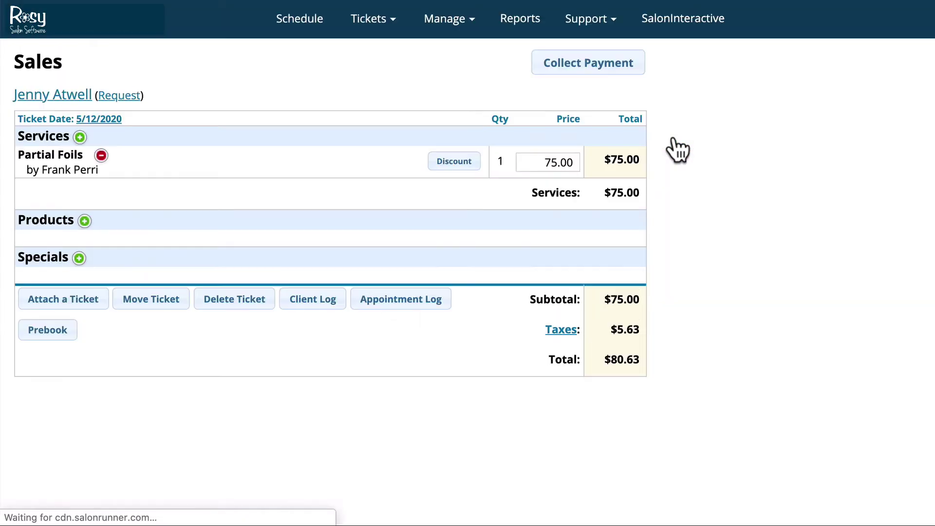
pyautogui.click(591, 68)
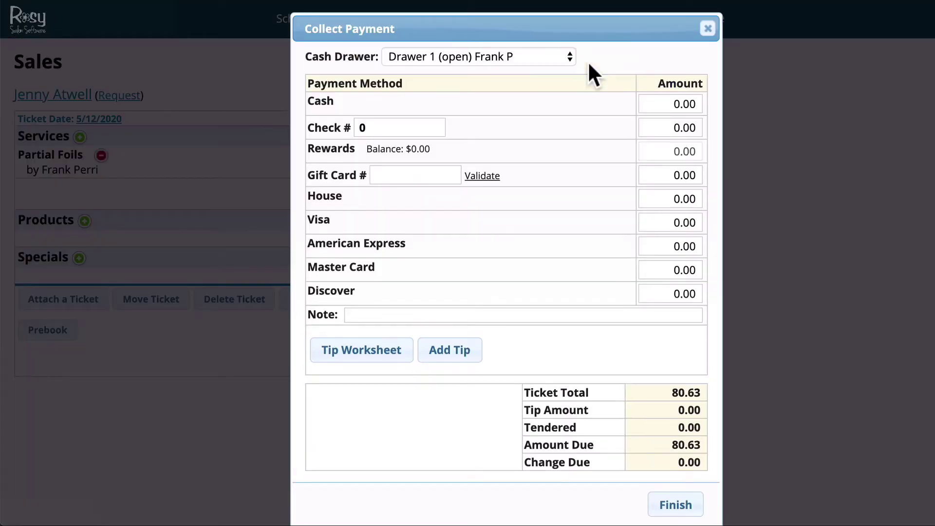
# - Add a $25.00 tip and pay the full $105.63 in cash to close the ticket
pyautogui.click(451, 350)
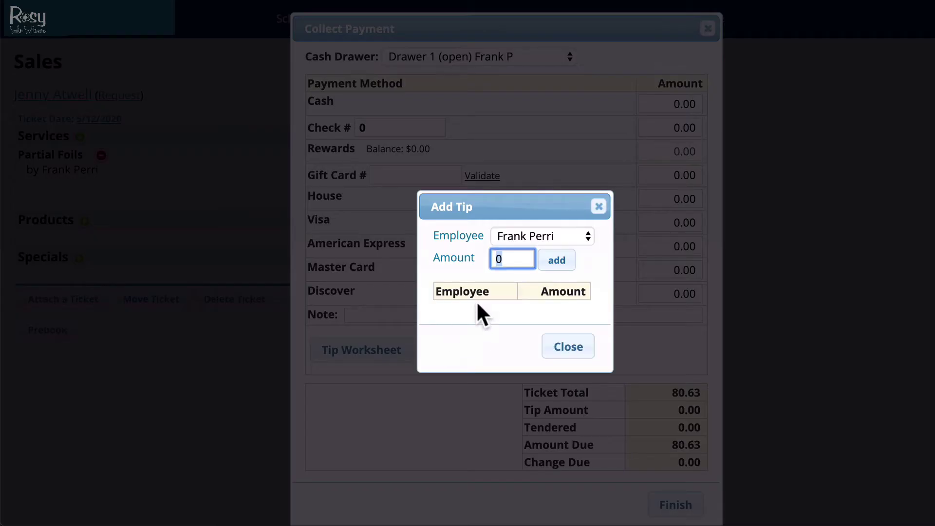
pyautogui.write('25')
pyautogui.click(565, 263)
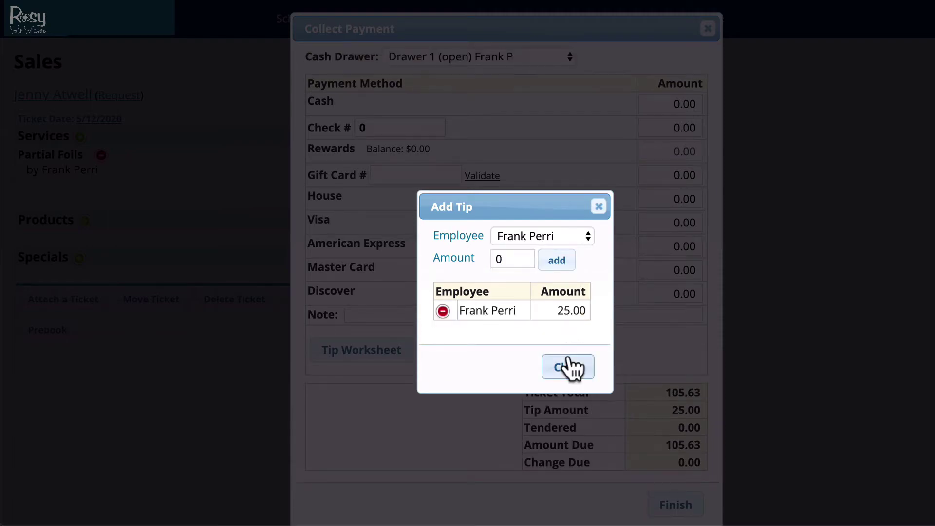
pyautogui.click(569, 369)
pyautogui.click(670, 102)
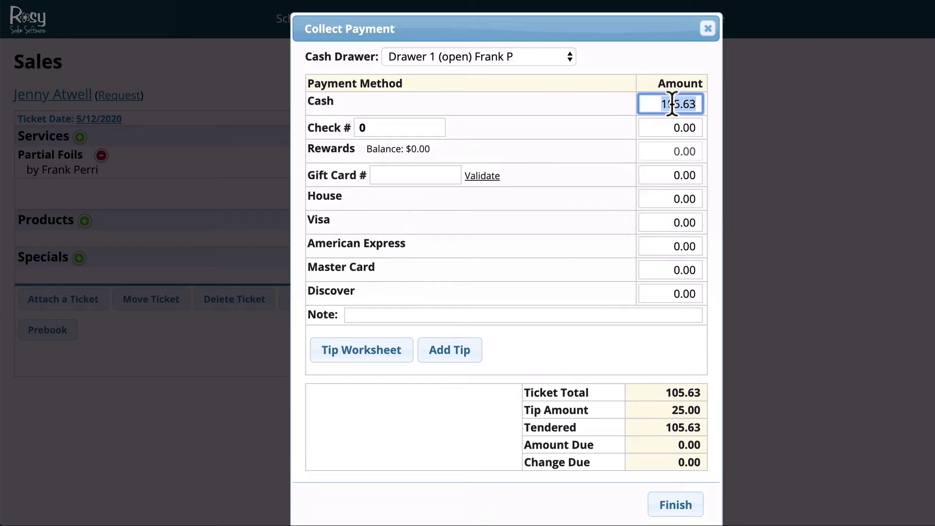
pyautogui.click(672, 505)
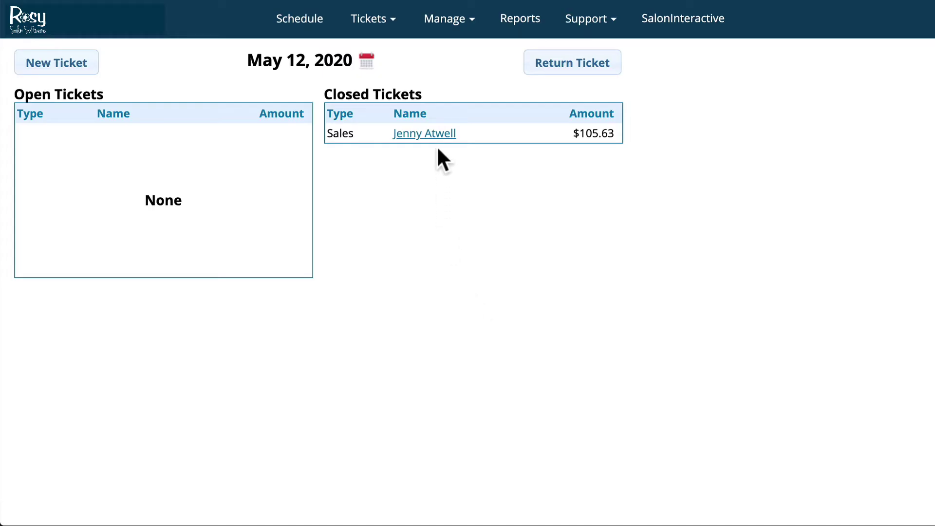
# - Reopen the cash drawer, now showing 105.63 tendered, subtotal 546.32 and Over/Under ($105.63)
pyautogui.click(430, 15)
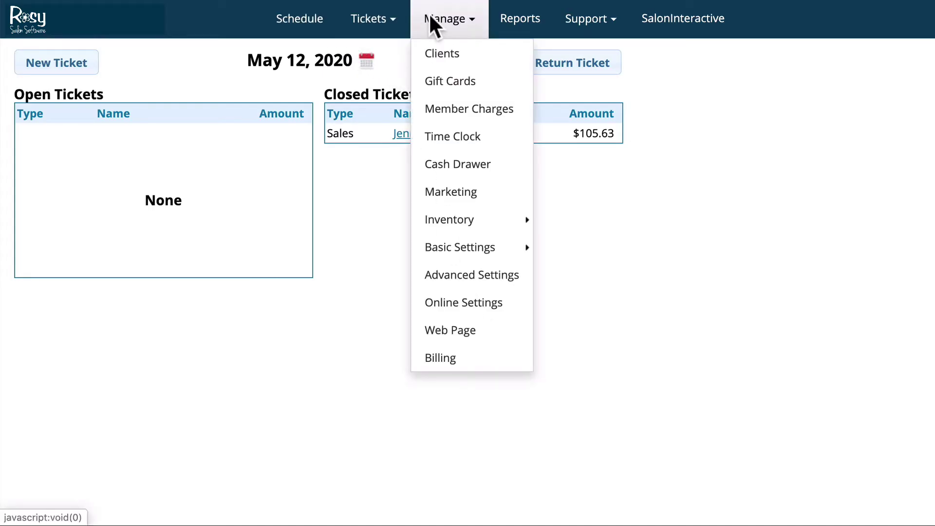
pyautogui.click(451, 166)
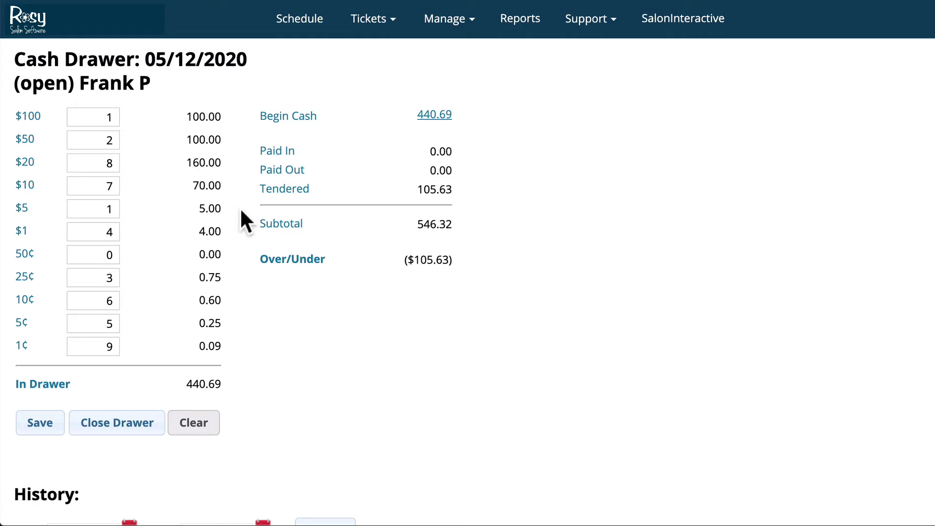
pyautogui.click(368, 22)
# - Record a $100.00 Payment In with reason 'Low on 5s', then return to the cash drawer
pyautogui.click(369, 107)
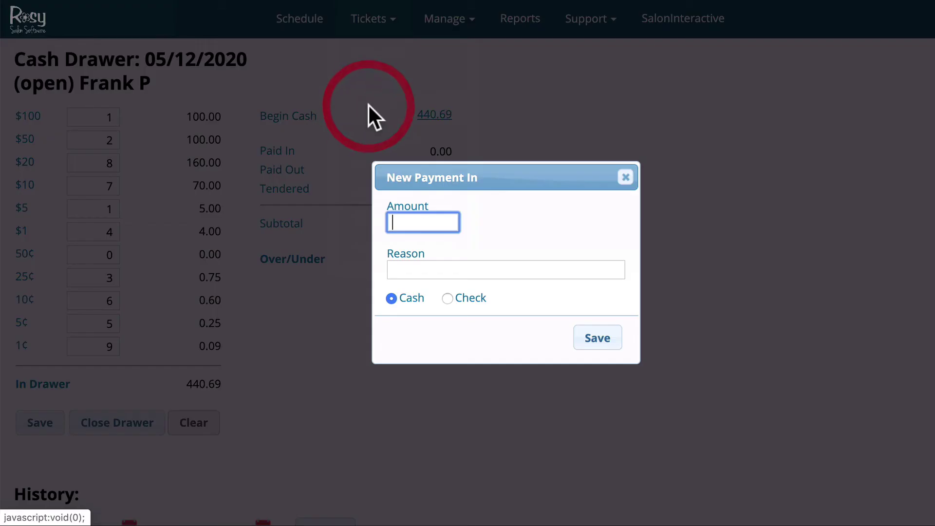
pyautogui.write('100')
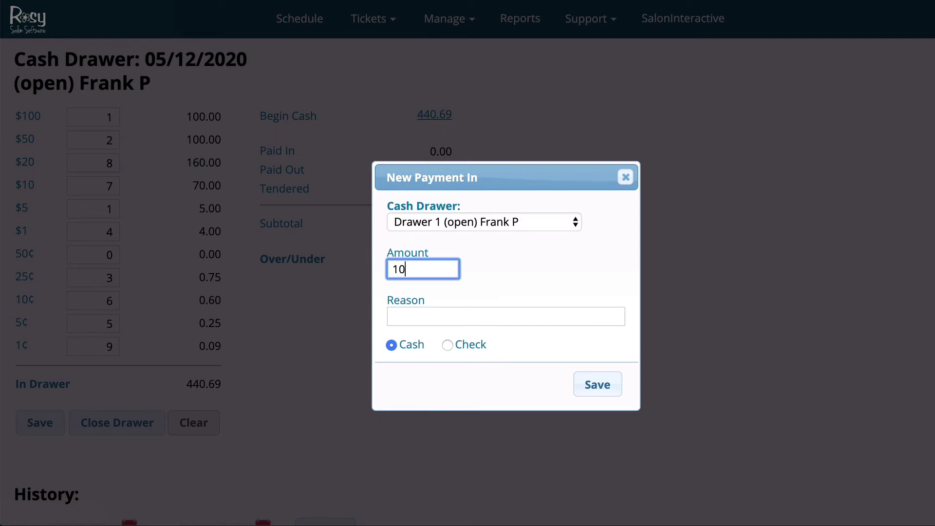
pyautogui.click(456, 316)
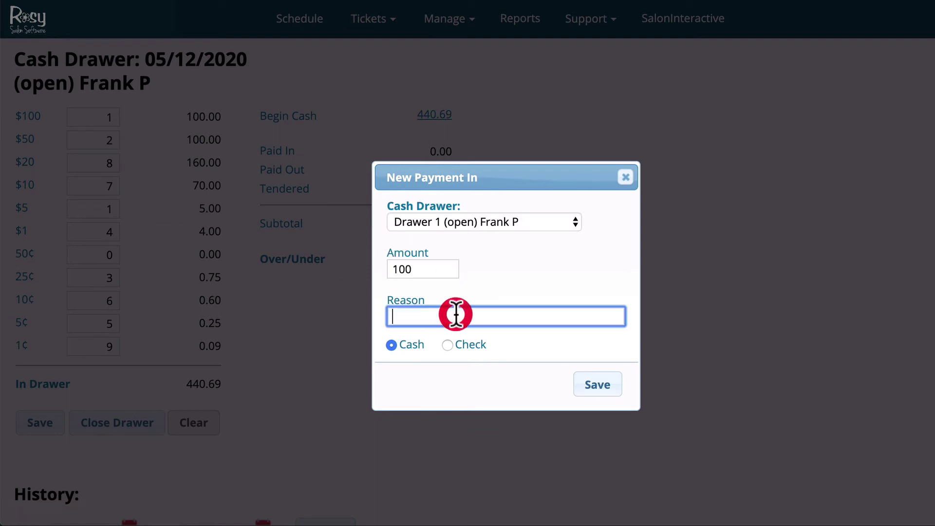
pyautogui.write('Low on 5s')
pyautogui.click(598, 385)
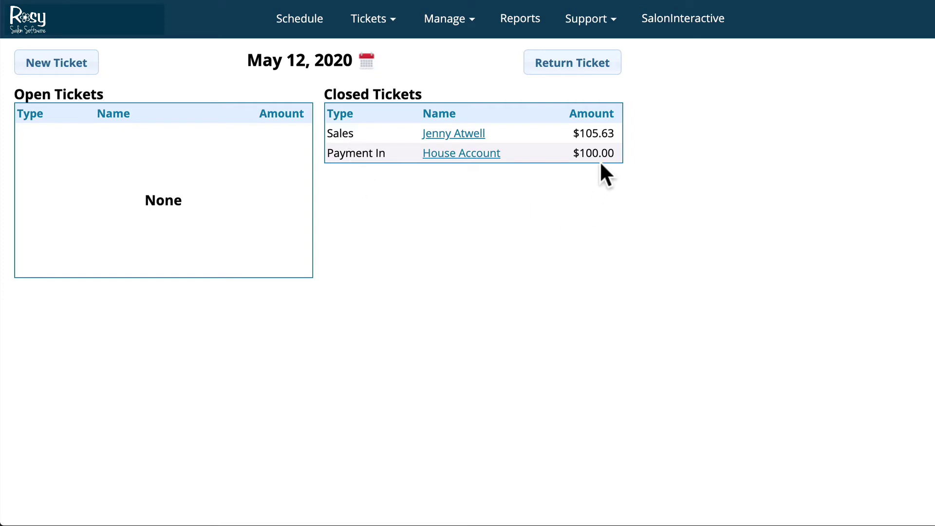
pyautogui.click(445, 30)
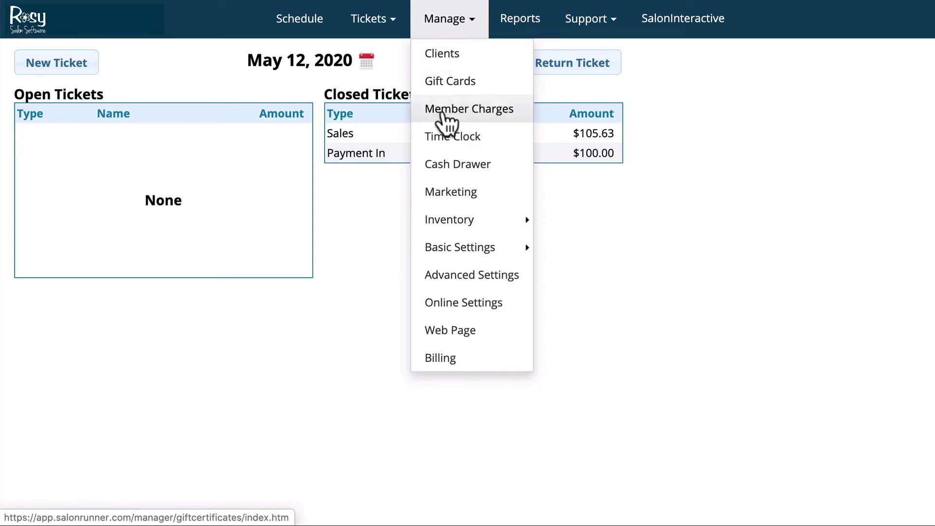
pyautogui.click(447, 170)
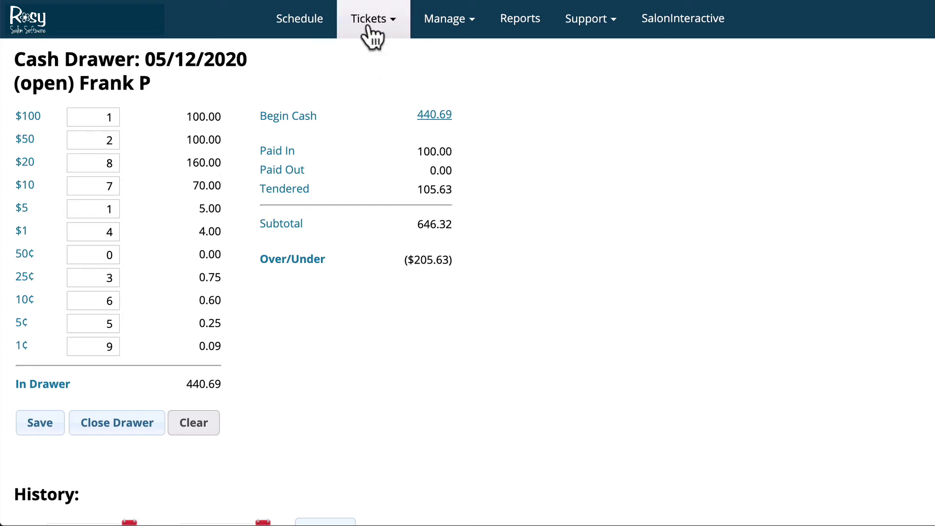
# - Record a $159.00 Payment Out with reason 'Plumber'
pyautogui.moveTo(368, 27)
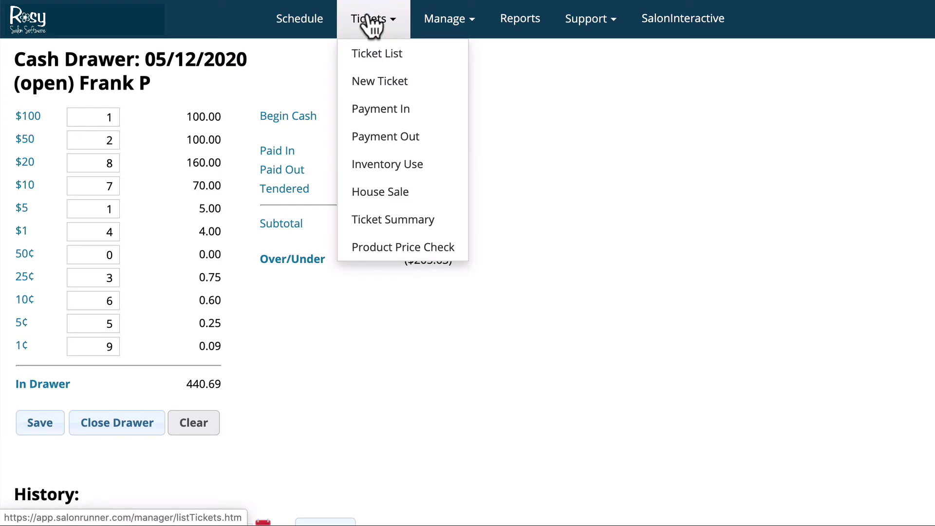
pyautogui.click(370, 131)
pyautogui.write('159')
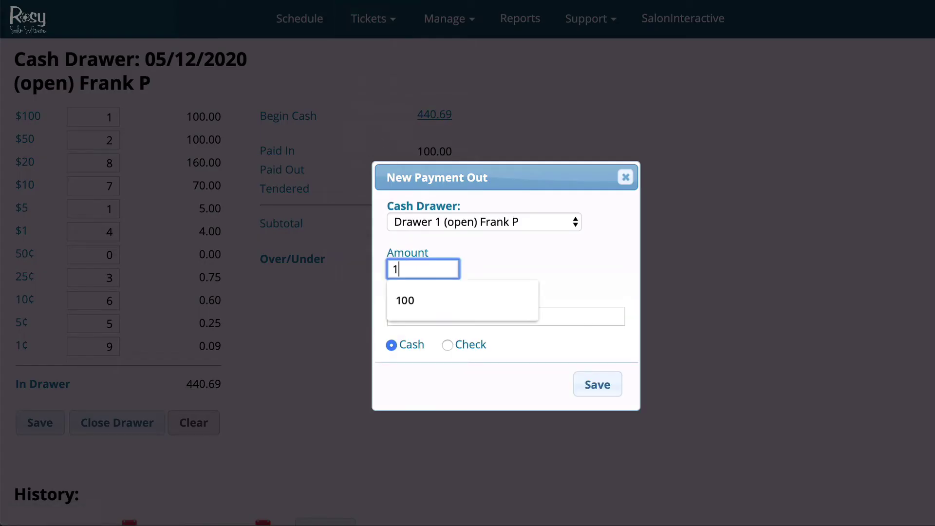
pyautogui.press('Tab')
pyautogui.write('Plumber')
pyautogui.click(596, 388)
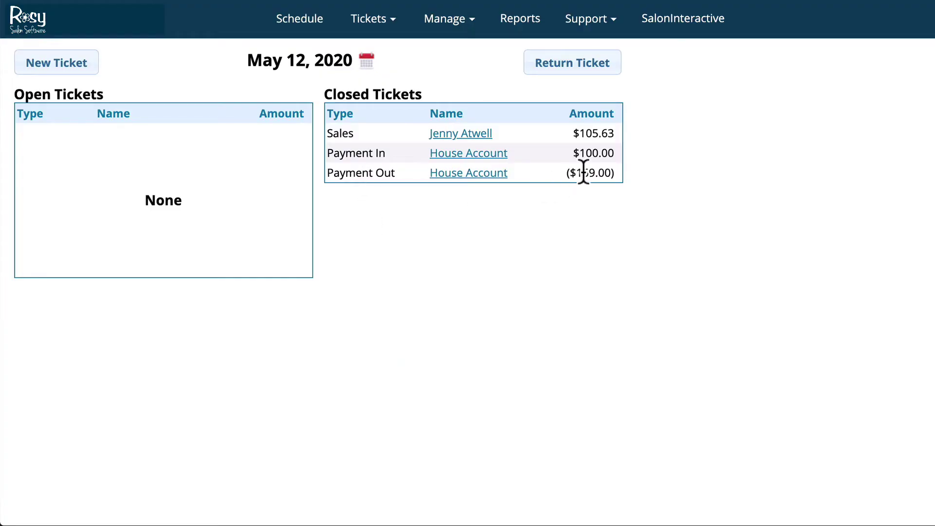
# - Return to the cash drawer, now showing subtotal 487.32 and Over/Under ($46.63)
pyautogui.click(452, 22)
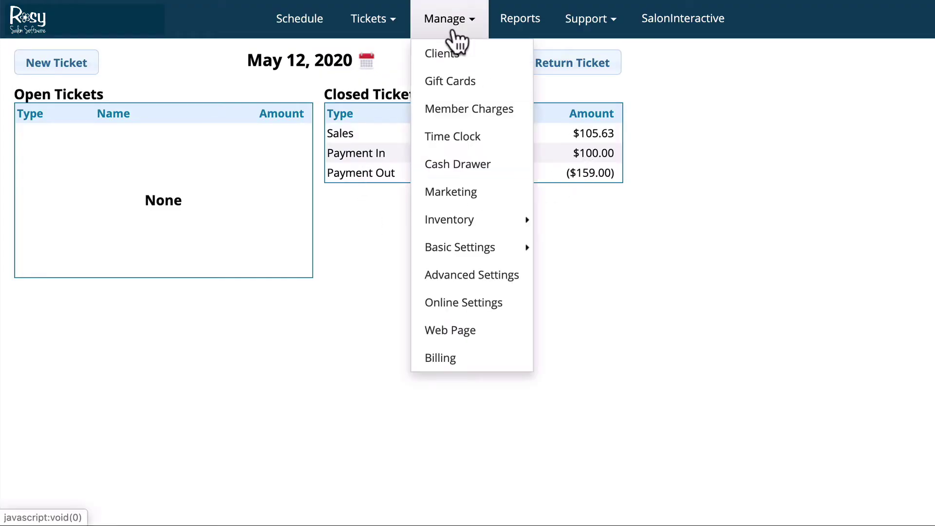
pyautogui.click(454, 168)
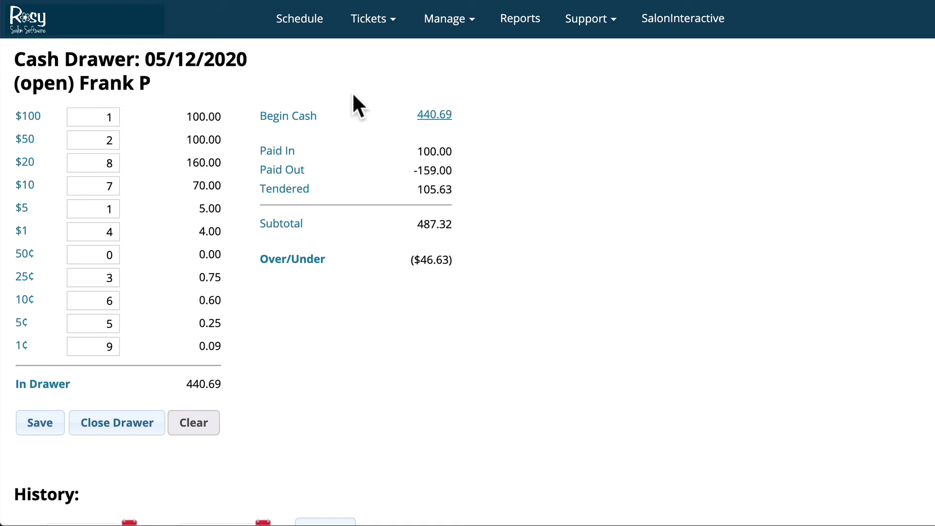
pyautogui.click(433, 35)
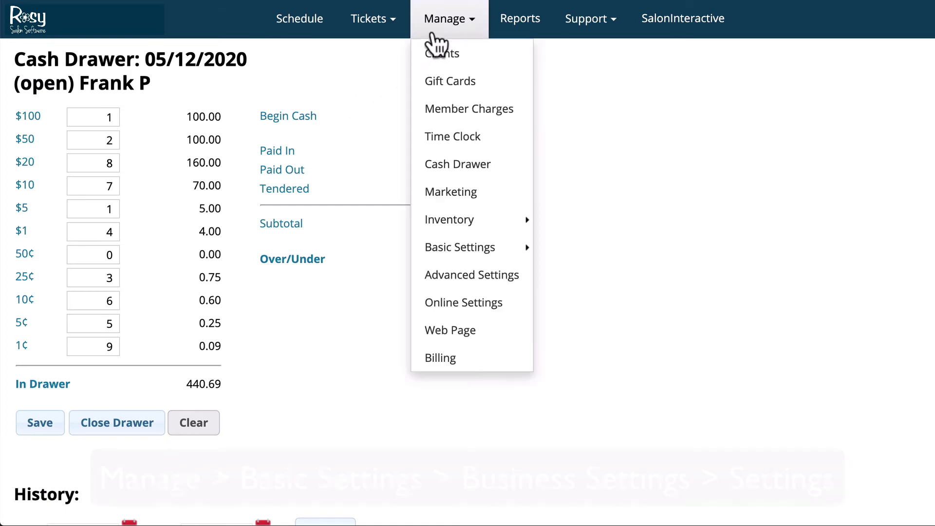
# - In Business Settings > Settings, change Keep Tips In Drawer to No, then reopen the cash drawer
pyautogui.moveTo(449, 242)
pyautogui.click(546, 251)
pyautogui.click(203, 443)
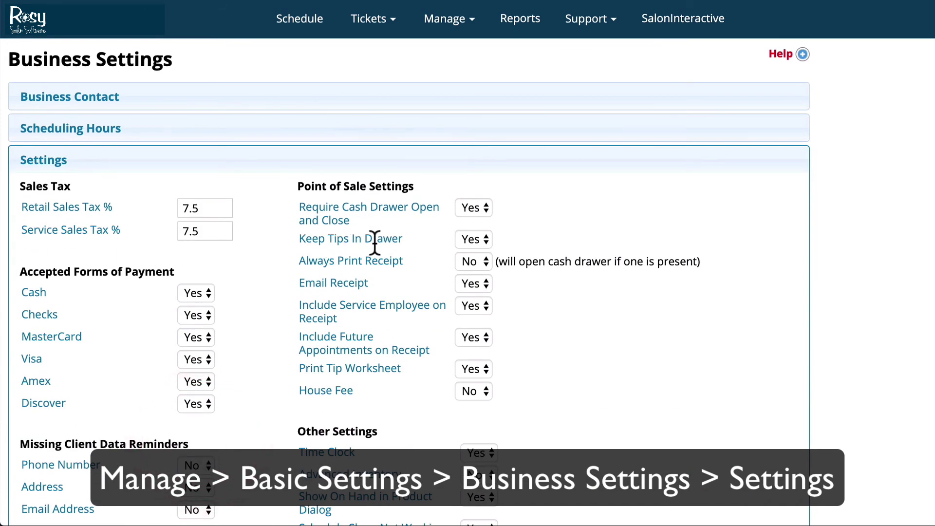
pyautogui.click(474, 244)
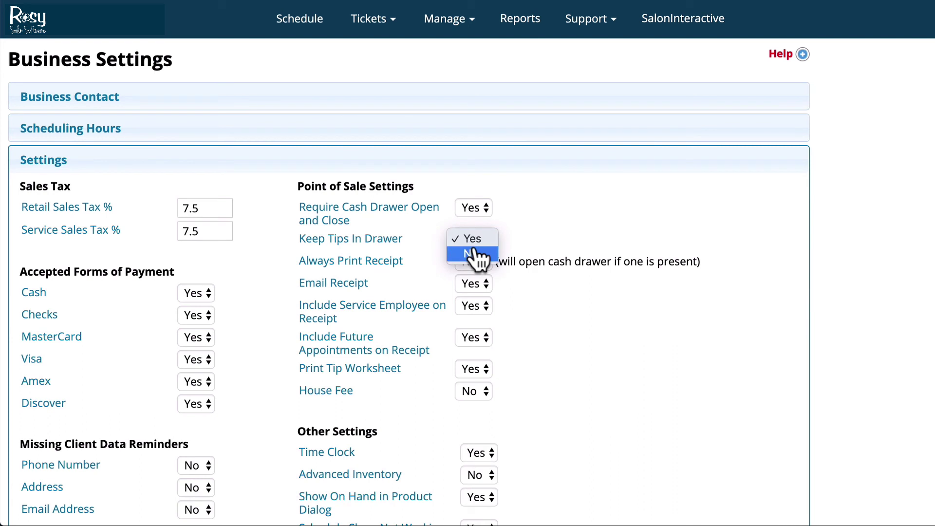
pyautogui.click(476, 254)
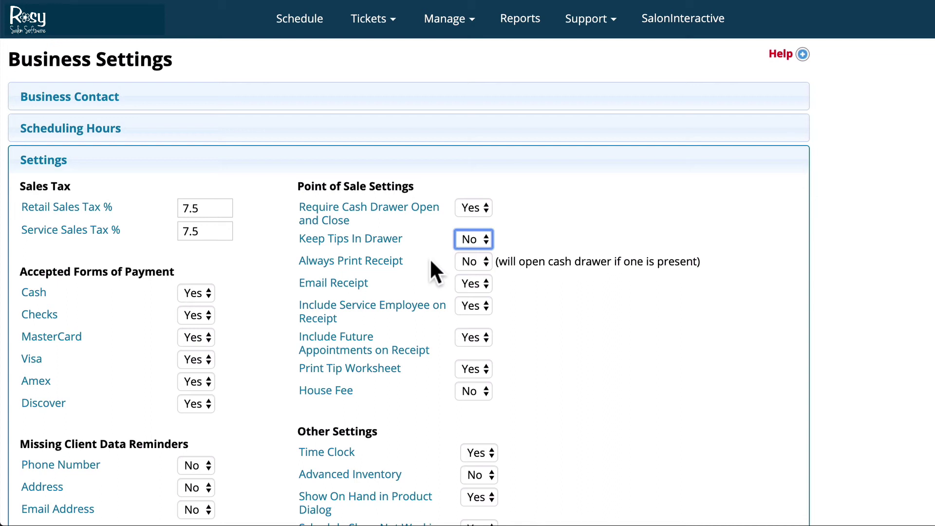
pyautogui.click(445, 18)
pyautogui.click(443, 168)
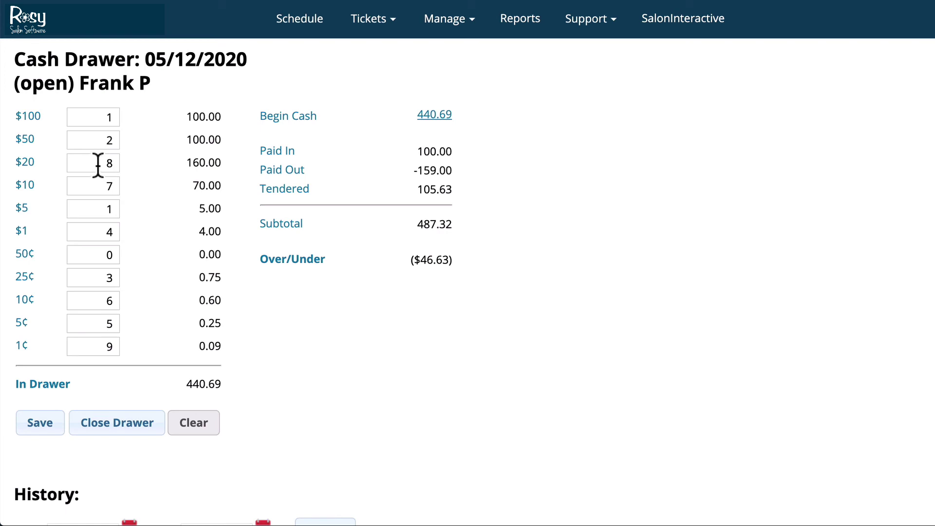
# - Count $10=10, $5=4, $1=5, 25¢=5, 10¢=7, 1¢=12 to reach 487.32, then close the drawer
pyautogui.doubleClick(98, 181)
pyautogui.write('10')
pyautogui.press('Tab')
pyautogui.write('4')
pyautogui.press('Tab')
pyautogui.write('5')
pyautogui.press('Tab')
pyautogui.write('5\t7')
pyautogui.press('Tab')
pyautogui.press('Tab')
pyautogui.write('12')
pyautogui.press('Tab')
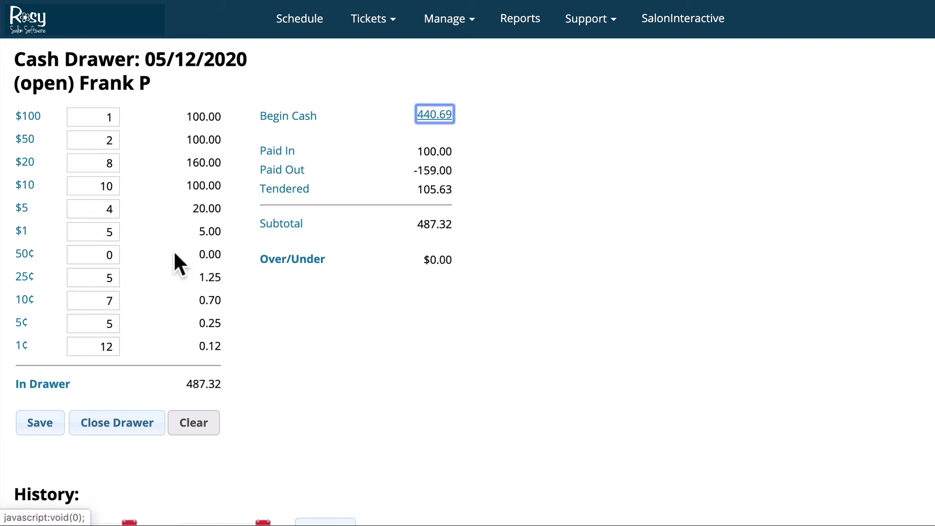
pyautogui.click(115, 423)
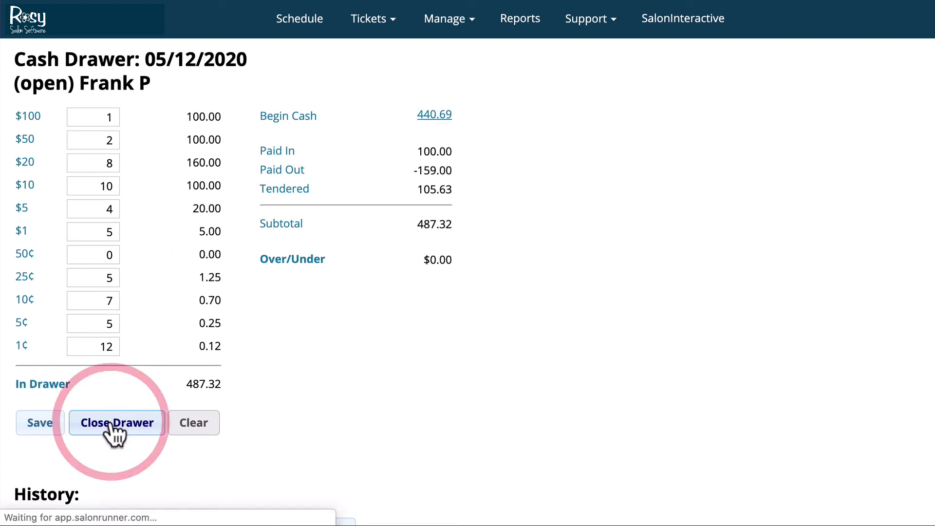
pyautogui.scroll(-5, 309, 348)
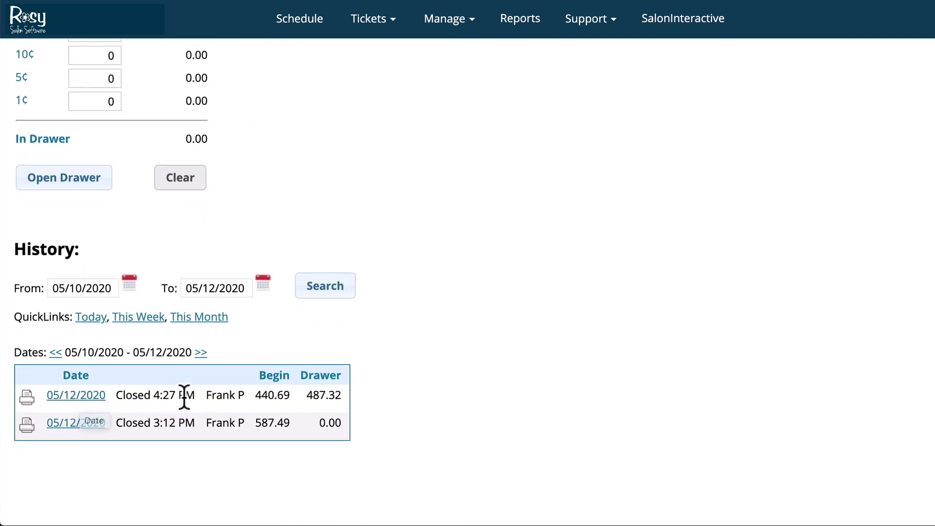